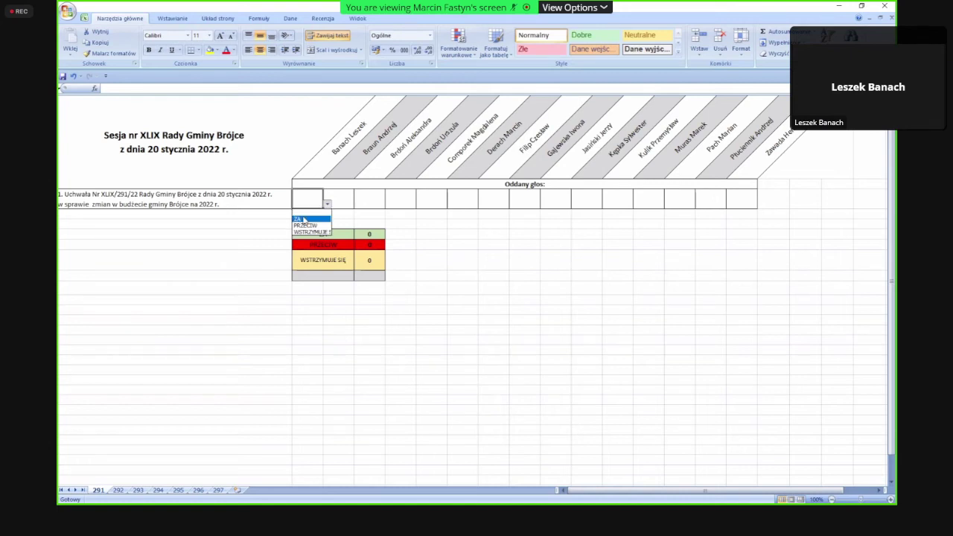
# - Record ZA as the vote of the first three councillors for resolution XLIX/291/22 on sheet 291
pyautogui.press('Return')
pyautogui.click(342, 203)
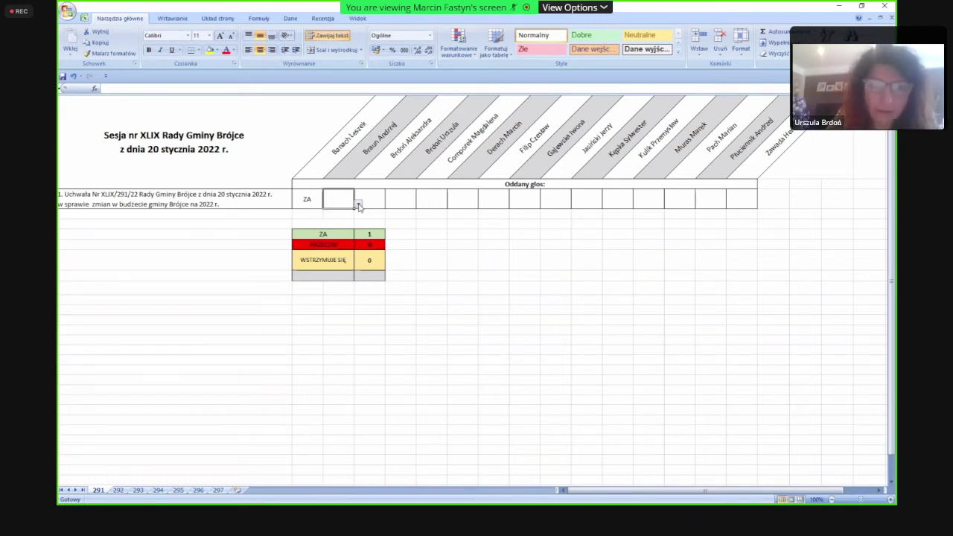
pyautogui.click(358, 205)
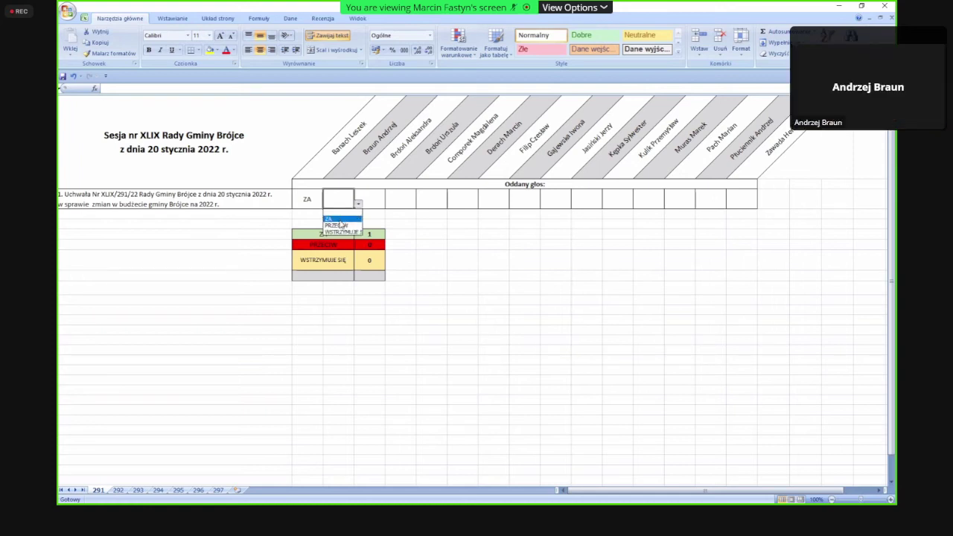
pyautogui.click(345, 216)
pyautogui.click(371, 200)
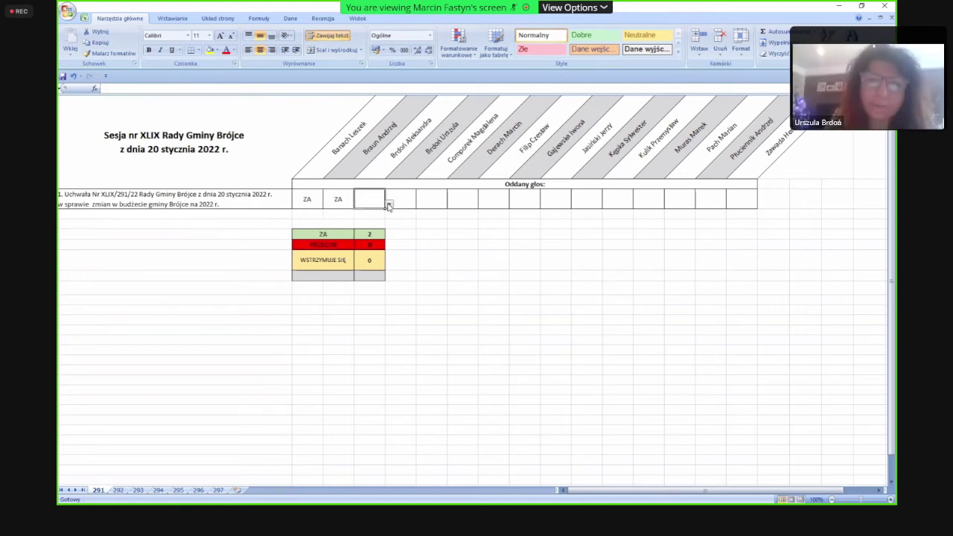
pyautogui.click(388, 205)
pyautogui.click(370, 215)
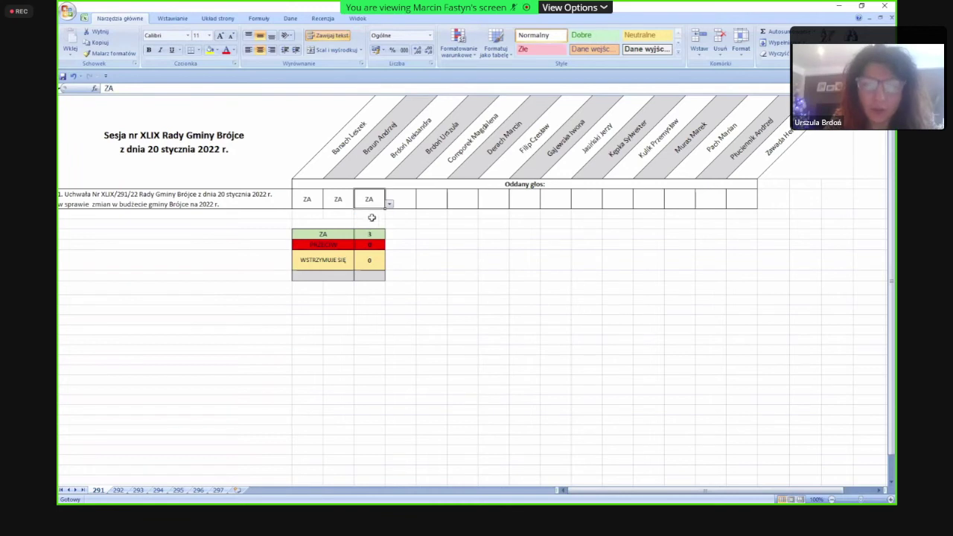
# - Enter ZA as the fourth and fifth councillors' votes in the resolution row on sheet 291
pyautogui.click(404, 200)
pyautogui.click(420, 203)
pyautogui.click(407, 215)
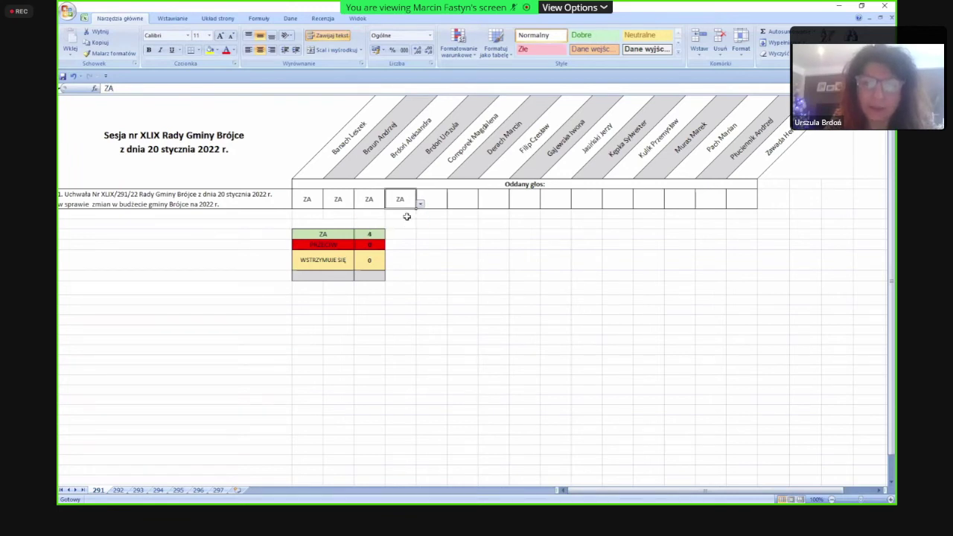
pyautogui.click(434, 202)
pyautogui.click(451, 204)
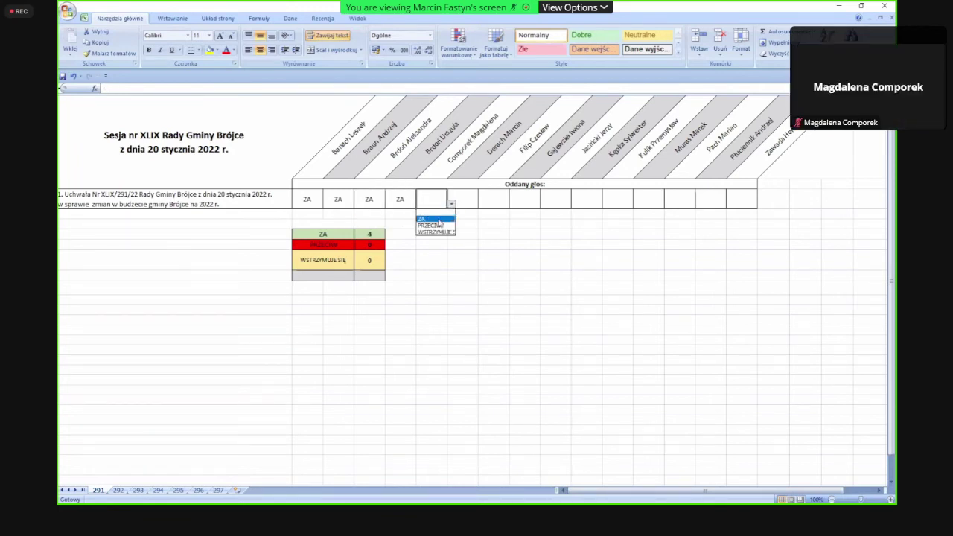
pyautogui.click(438, 216)
# - Enter ZA as the sixth and seventh councillors' votes in the resolution row on sheet 291
pyautogui.click(467, 202)
pyautogui.click(483, 203)
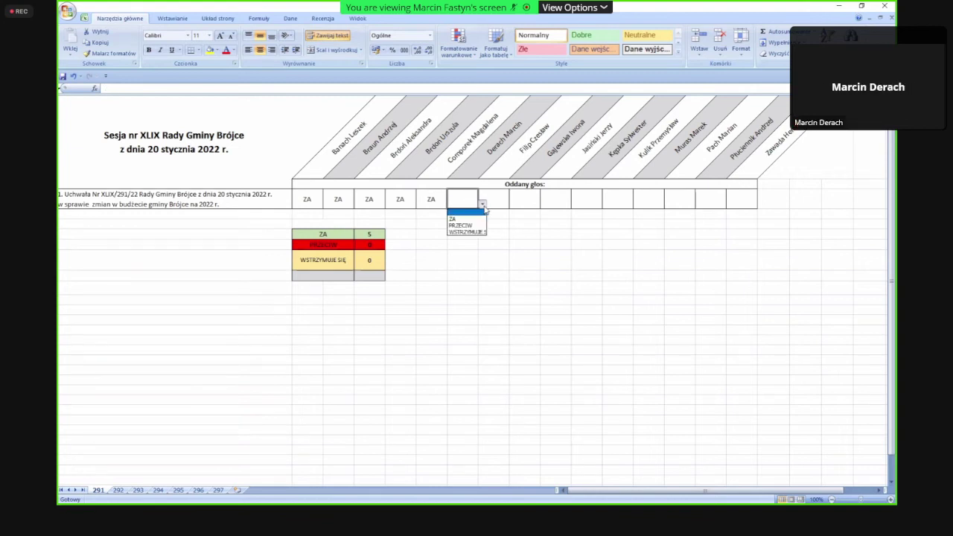
pyautogui.click(470, 215)
pyautogui.click(495, 201)
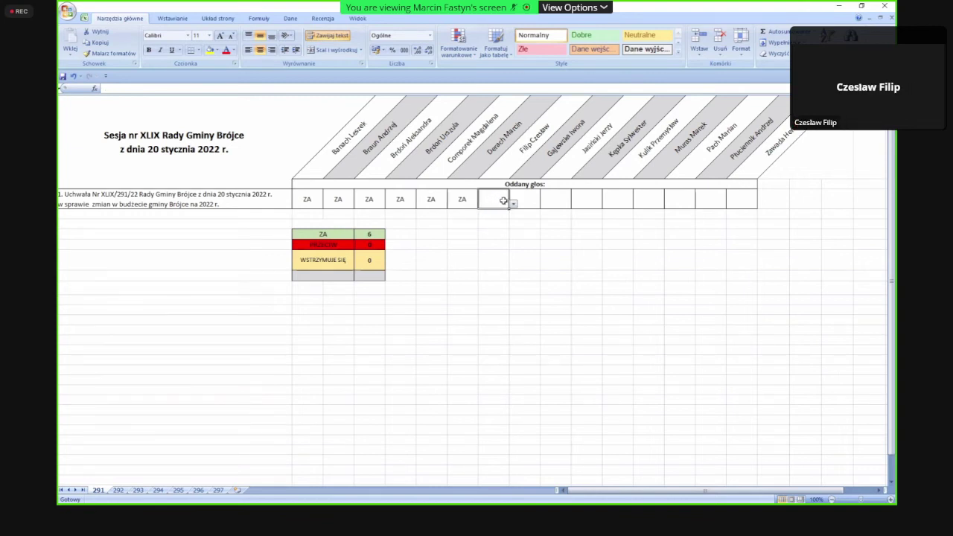
pyautogui.click(513, 203)
pyautogui.click(501, 215)
# - Enter ZA as the eighth and ninth councillors' votes in the resolution row on sheet 291
pyautogui.click(530, 202)
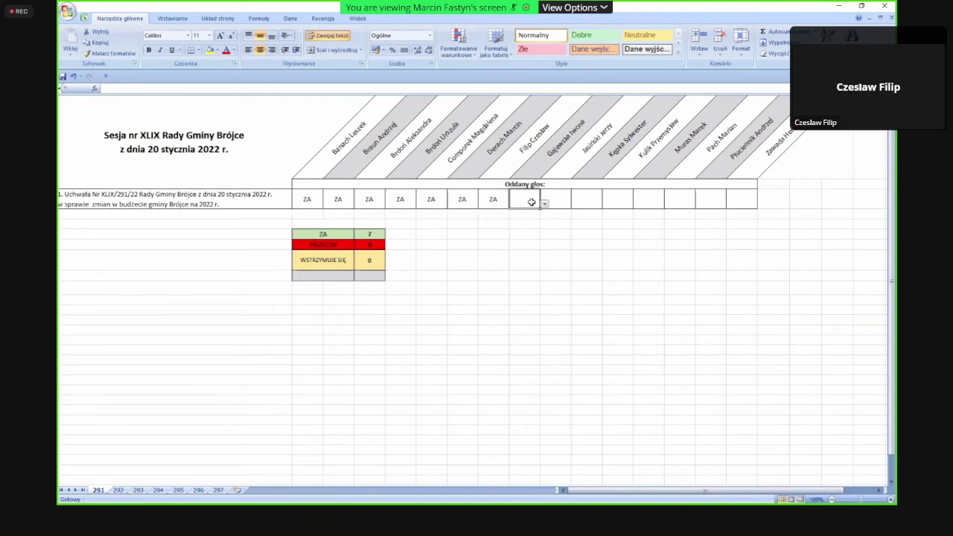
pyautogui.click(544, 204)
pyautogui.click(528, 215)
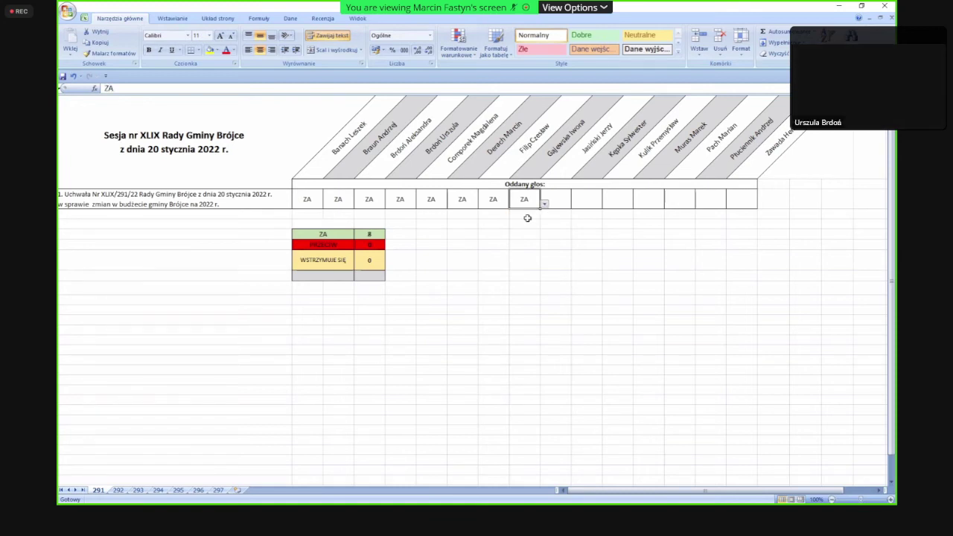
pyautogui.click(570, 201)
pyautogui.click(574, 204)
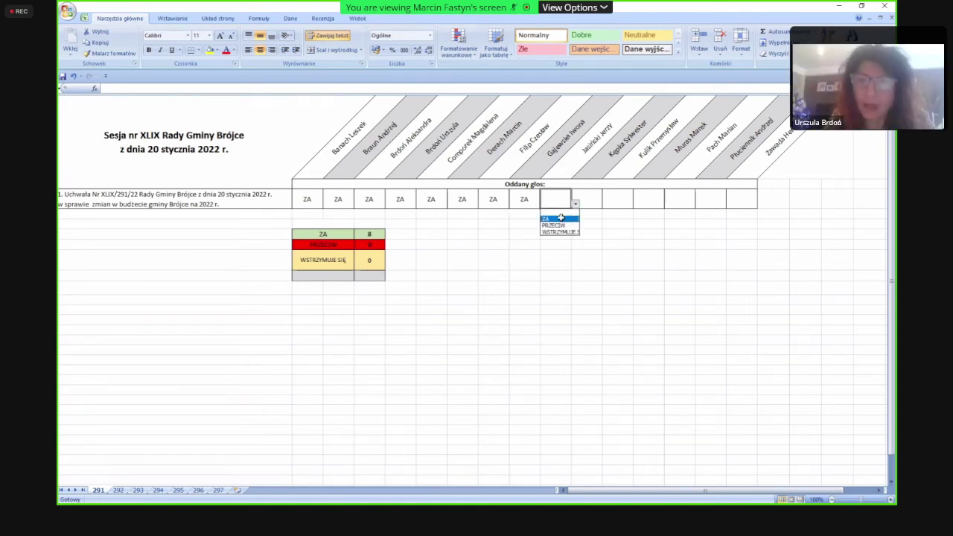
pyautogui.click(570, 213)
# - Skip the tenth councillor's cell and enter ZA as the eleventh councillor's vote on sheet 291
pyautogui.click(614, 198)
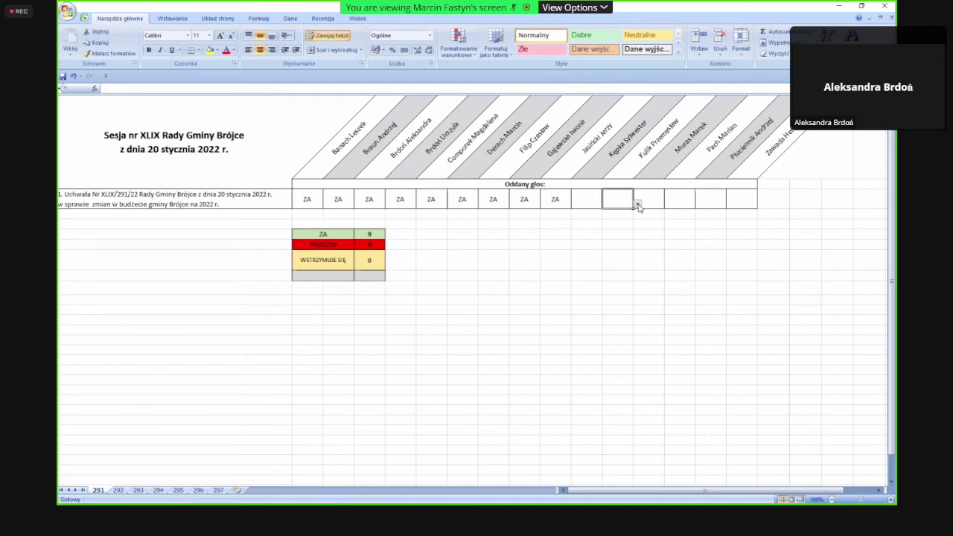
pyautogui.click(637, 204)
pyautogui.click(637, 204)
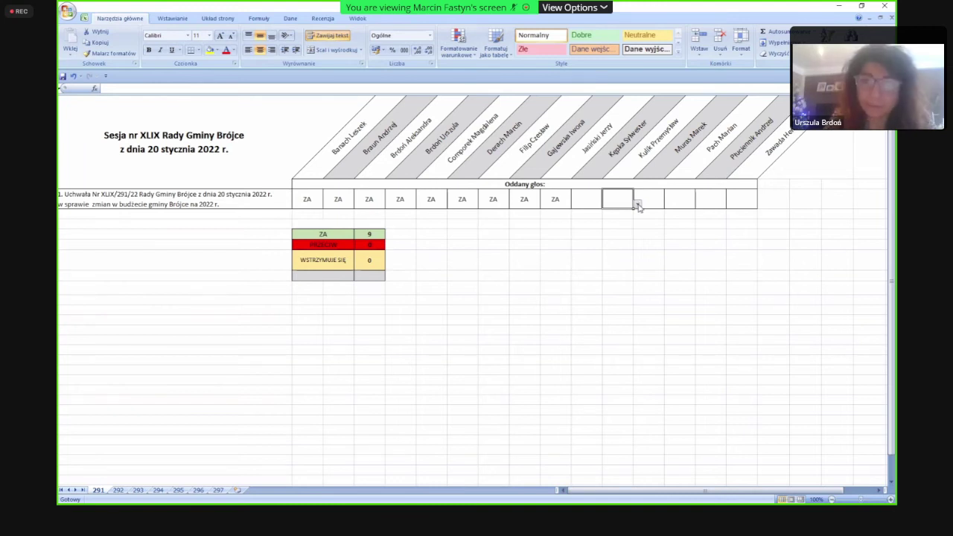
pyautogui.click(637, 204)
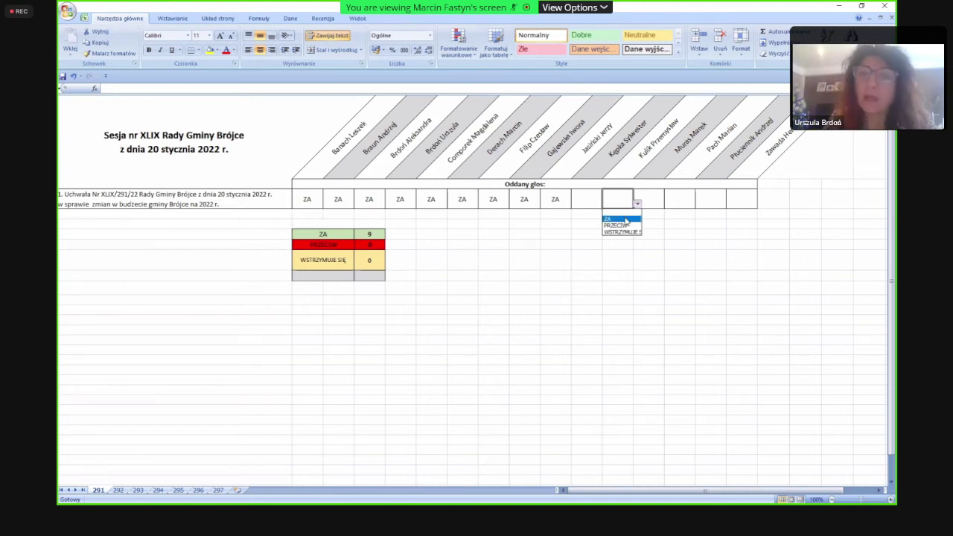
pyautogui.click(614, 216)
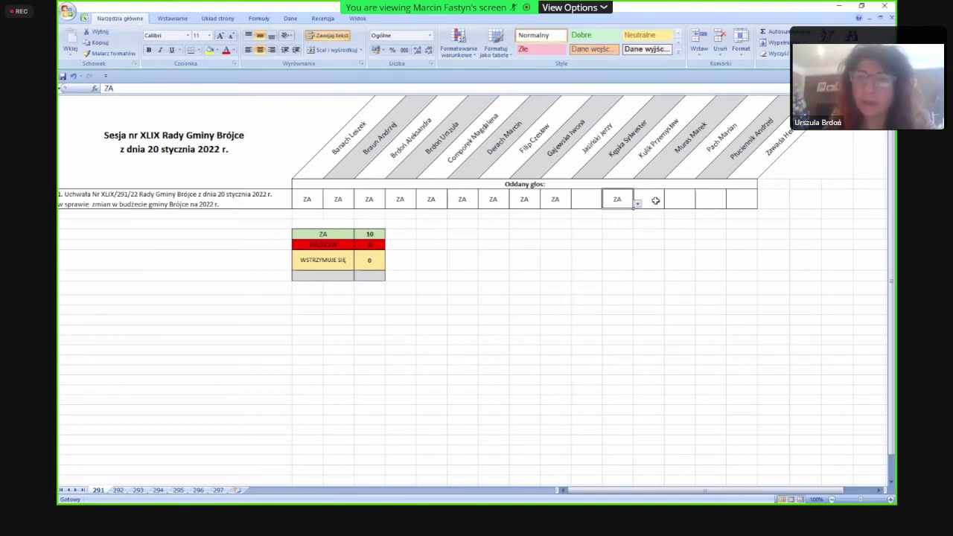
# - Enter ZA as the twelfth and thirteenth councillors' votes in the resolution row on sheet 291
pyautogui.click(655, 200)
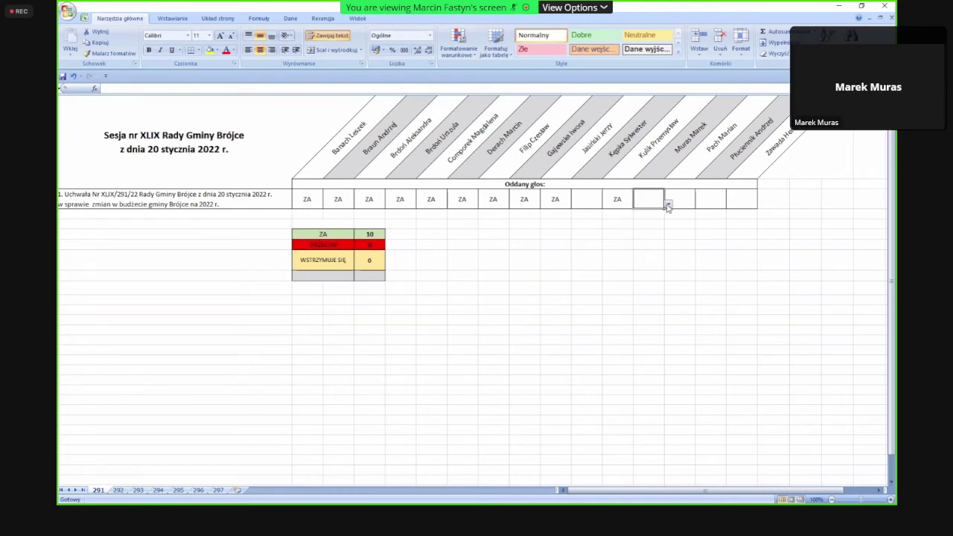
pyautogui.click(668, 204)
pyautogui.click(648, 218)
pyautogui.click(682, 198)
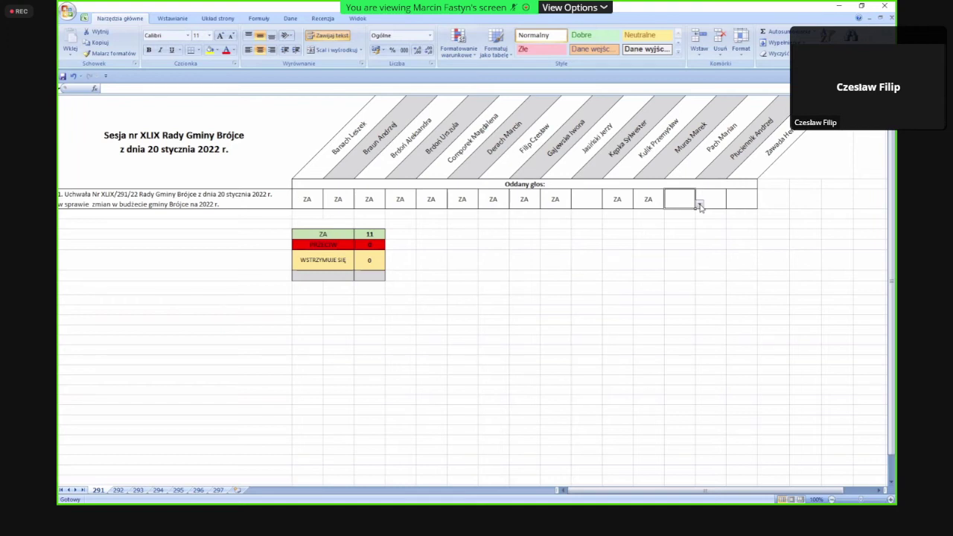
pyautogui.click(699, 205)
pyautogui.click(682, 217)
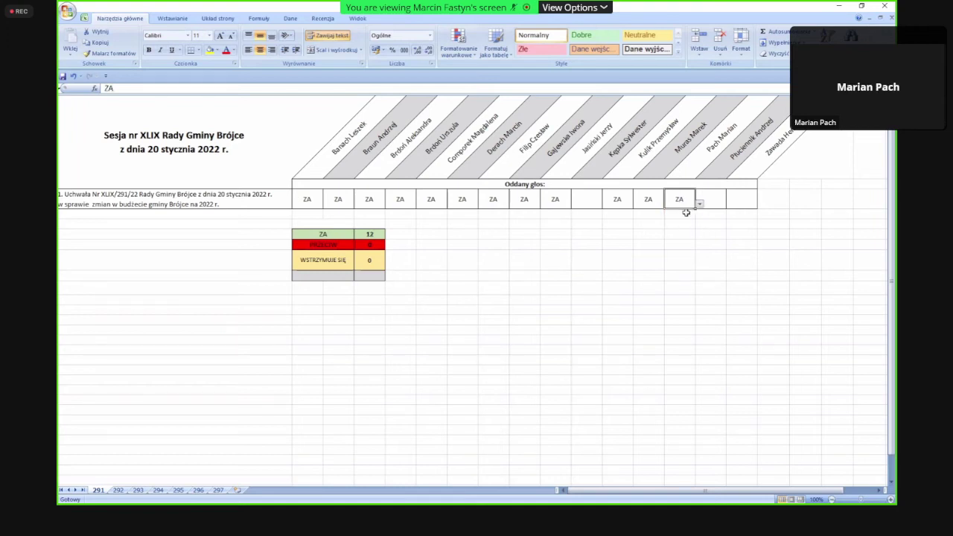
# - Enter ZA as the votes of the last two councillors in the resolution row on sheet 291
pyautogui.click(711, 199)
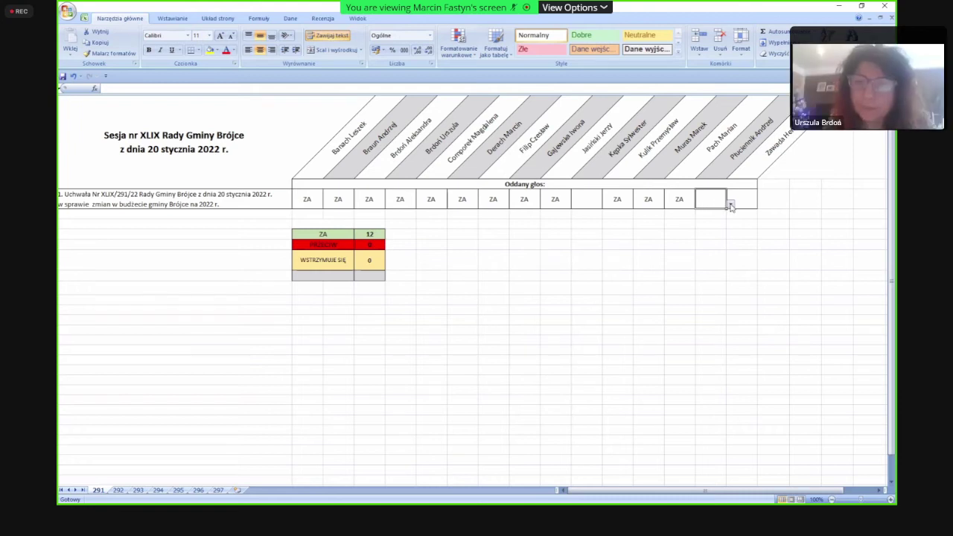
pyautogui.click(730, 205)
pyautogui.click(713, 216)
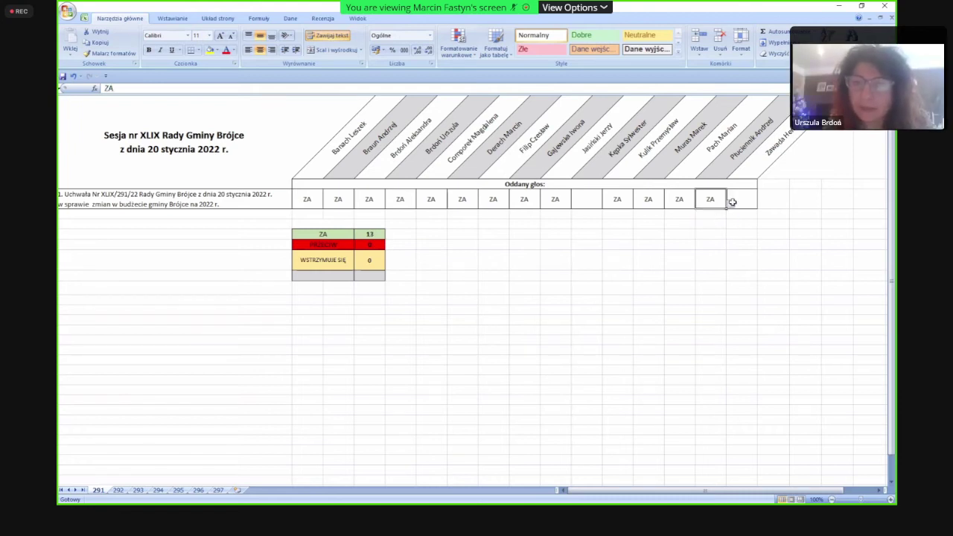
pyautogui.click(747, 199)
pyautogui.click(761, 204)
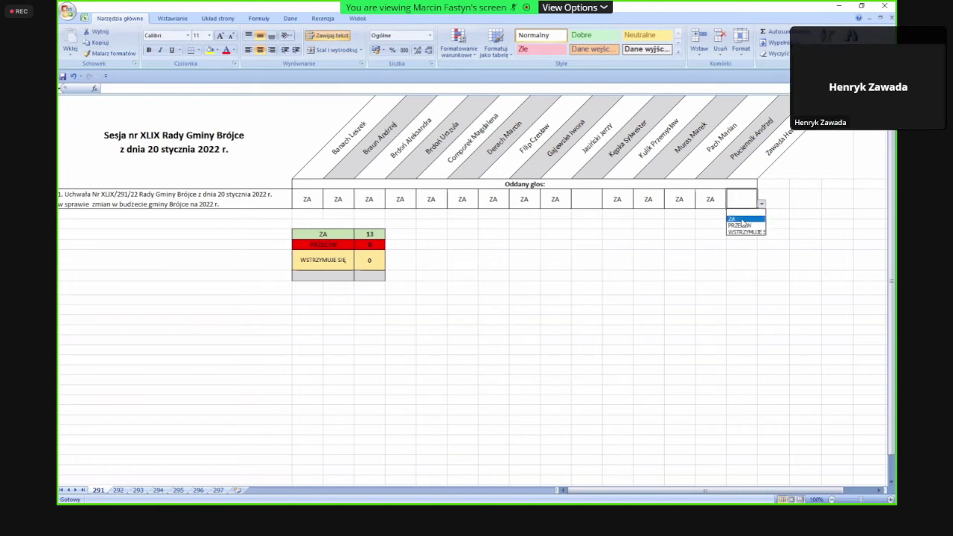
pyautogui.click(741, 217)
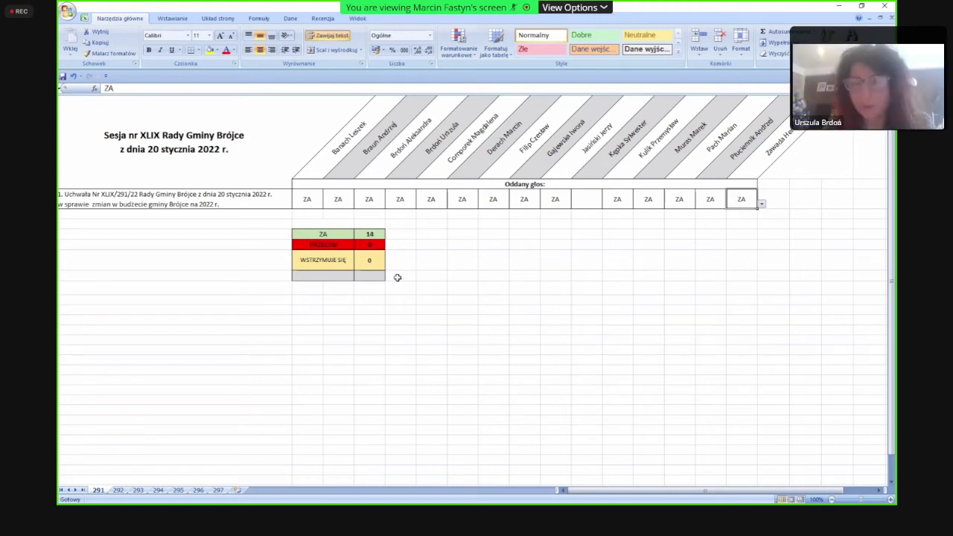
# - Switch to sheet 292 and enter ZA as the first two councillors' votes in B3 and C3
pyautogui.click(119, 490)
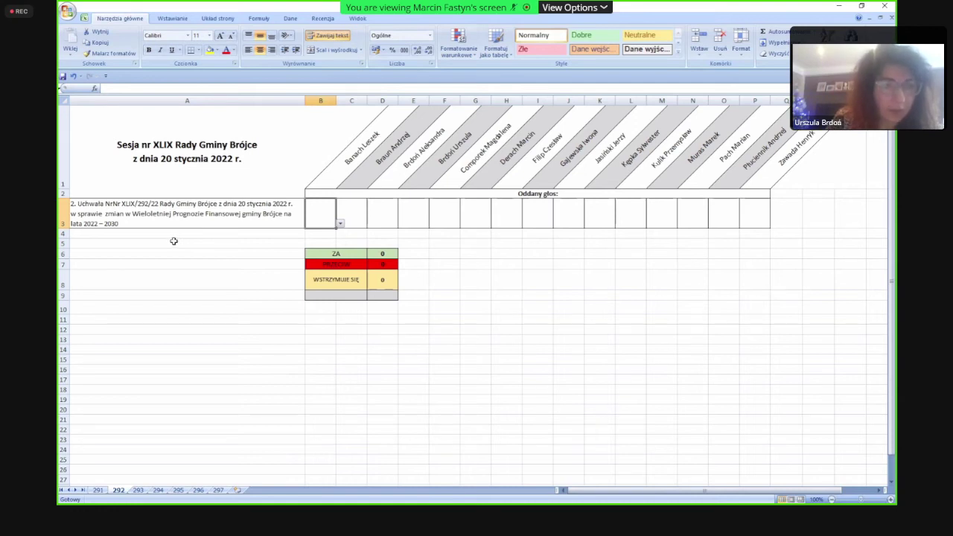
pyautogui.click(340, 224)
pyautogui.click(316, 233)
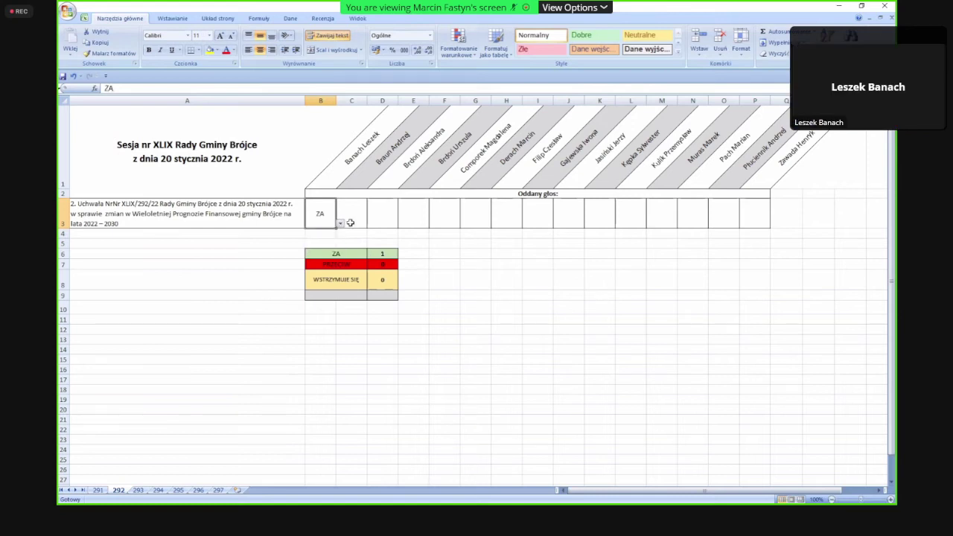
pyautogui.click(360, 213)
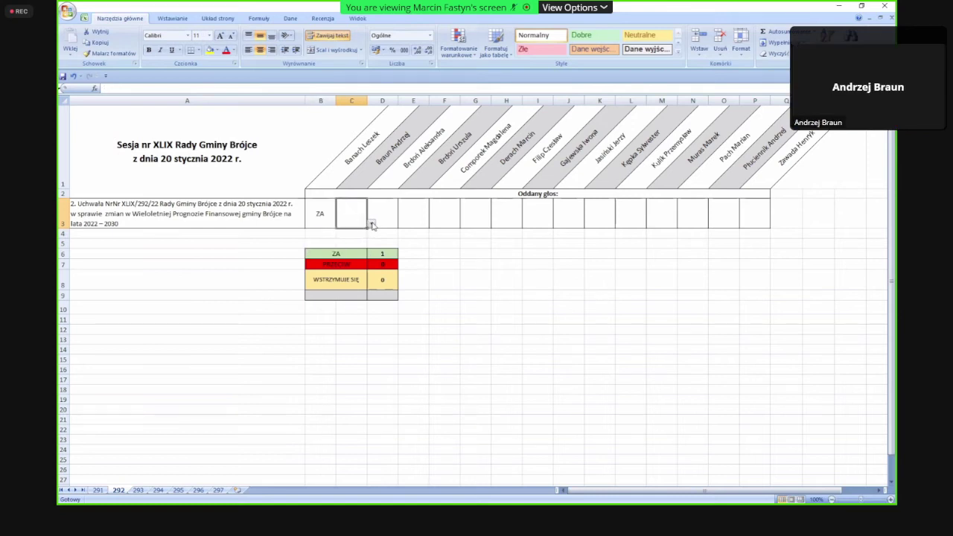
pyautogui.click(371, 225)
pyautogui.click(347, 235)
# - Enter ZA as the third and fourth councillors' votes in D3 and E3 on sheet 292
pyautogui.click(391, 220)
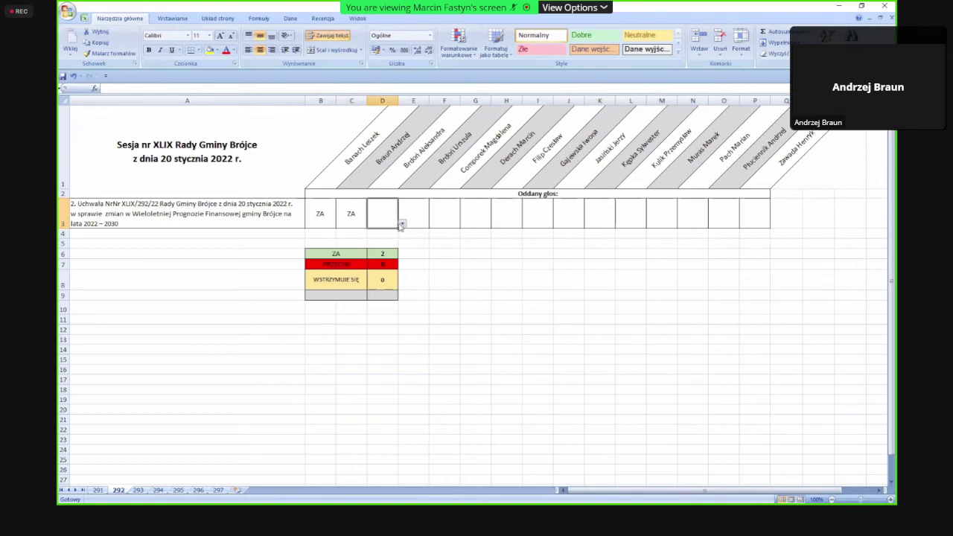
pyautogui.click(401, 224)
pyautogui.click(379, 235)
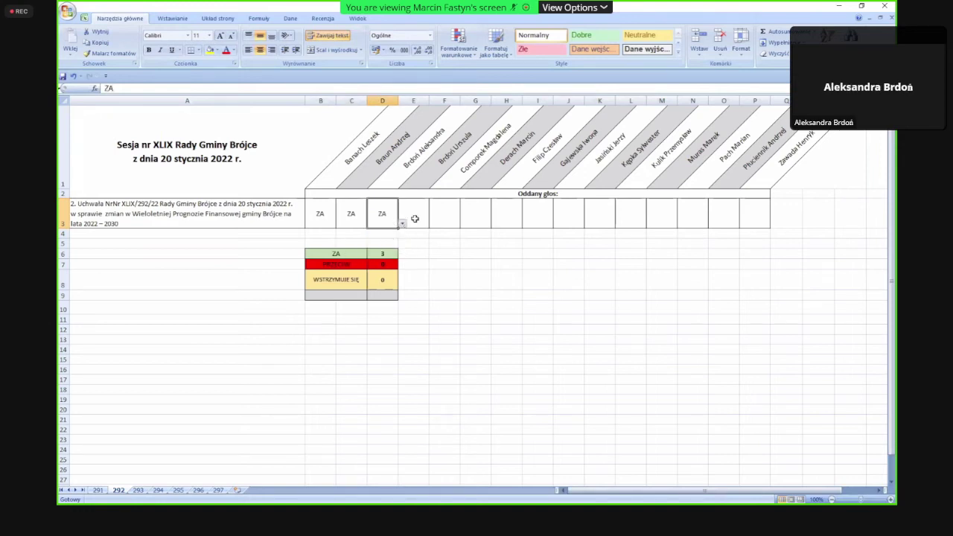
pyautogui.click(415, 218)
pyautogui.click(432, 223)
pyautogui.click(411, 235)
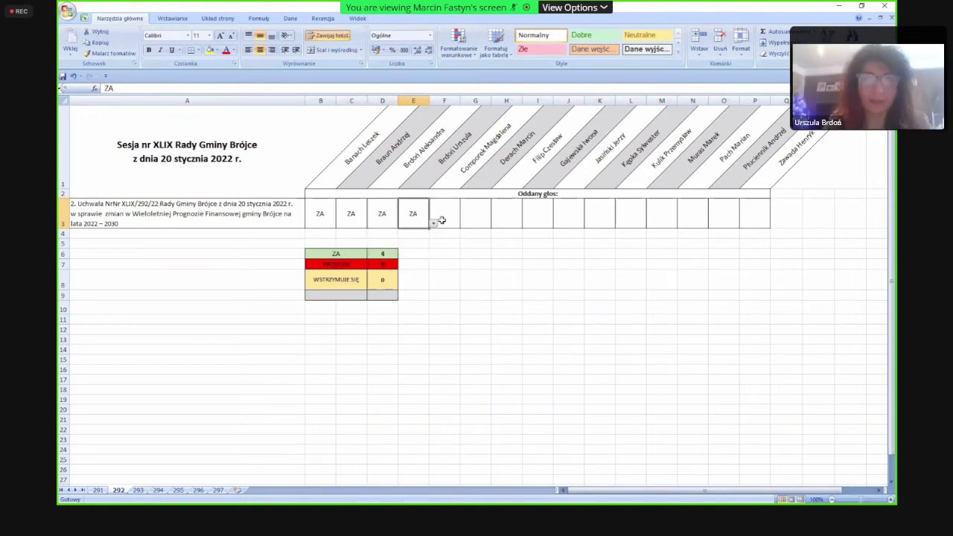
# - Enter ZA as the fifth and sixth councillors' votes in F3 and G3 on sheet 292
pyautogui.click(447, 216)
pyautogui.click(463, 223)
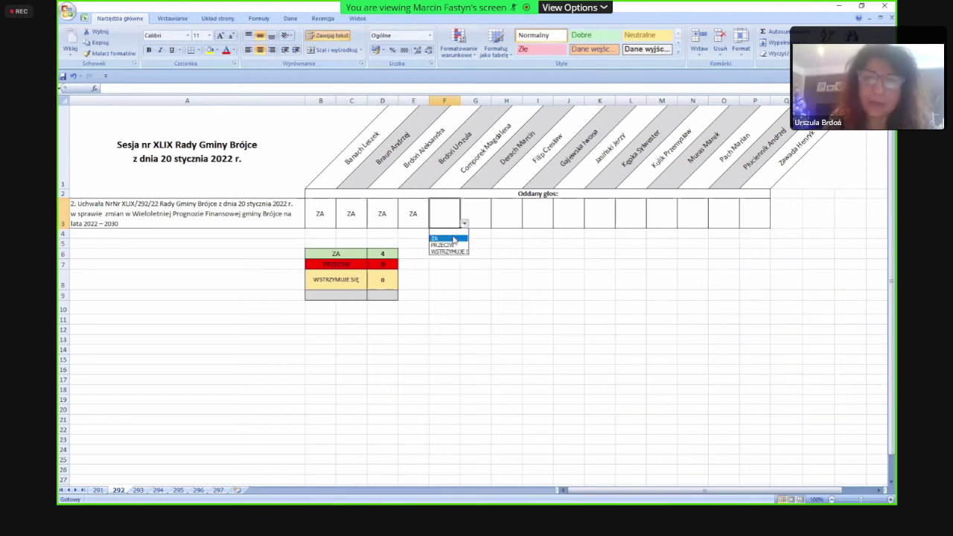
pyautogui.click(453, 239)
pyautogui.click(485, 224)
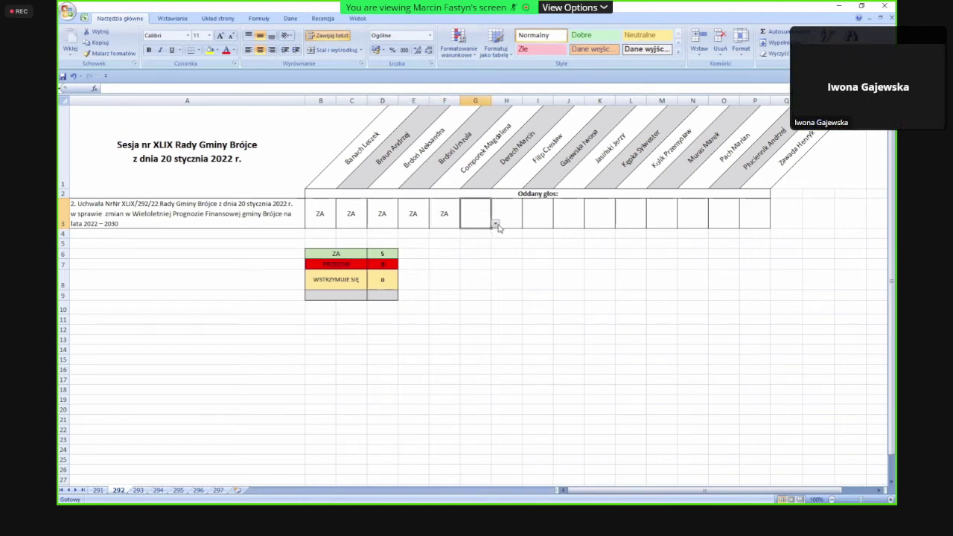
pyautogui.click(495, 223)
pyautogui.click(480, 236)
# - Enter ZA as the seventh and eighth councillors' votes in H3 and I3 on sheet 292
pyautogui.click(512, 214)
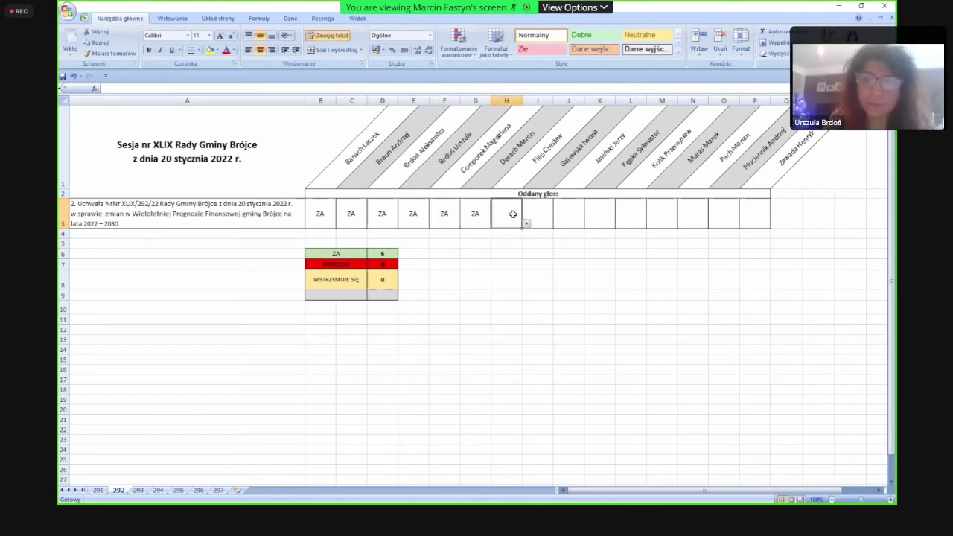
pyautogui.click(525, 224)
pyautogui.click(507, 232)
pyautogui.click(541, 215)
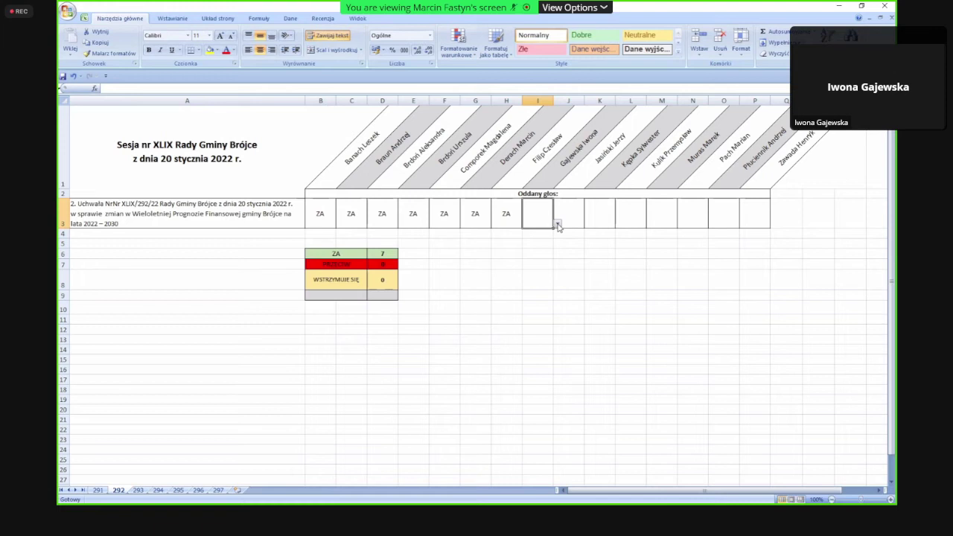
pyautogui.click(557, 223)
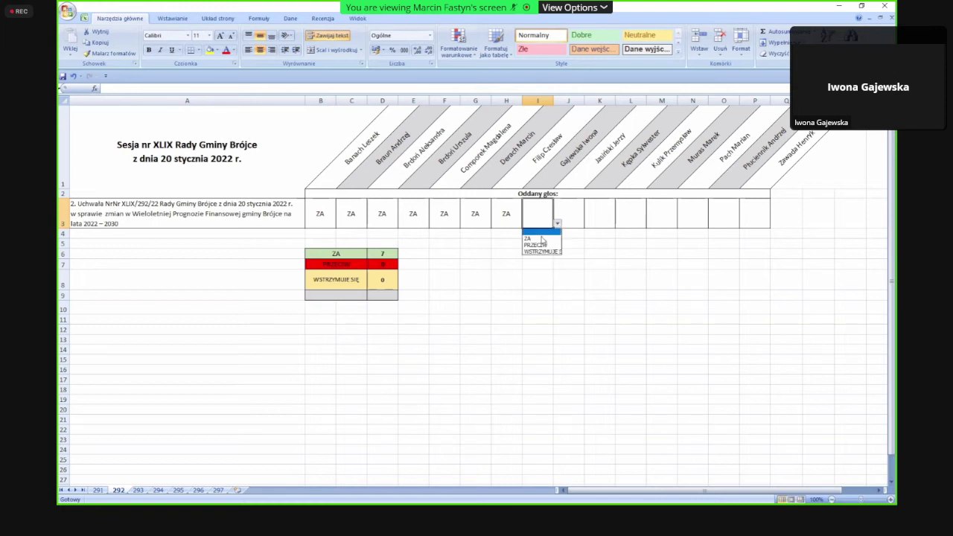
pyautogui.click(539, 235)
# - Enter ZA as the ninth and eleventh councillors' votes in J3 and L3 on sheet 292, skipping K3
pyautogui.click(576, 214)
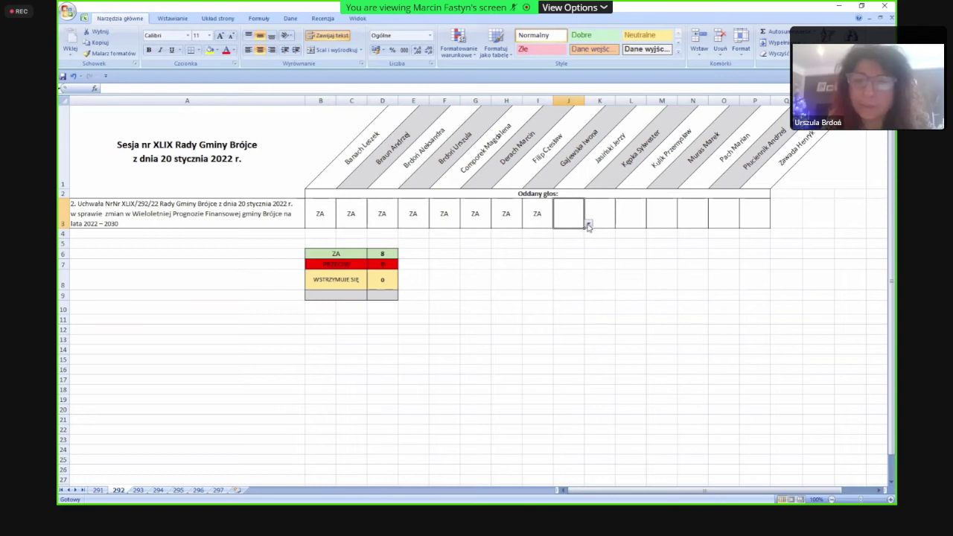
pyautogui.click(588, 226)
pyautogui.click(569, 236)
pyautogui.click(607, 215)
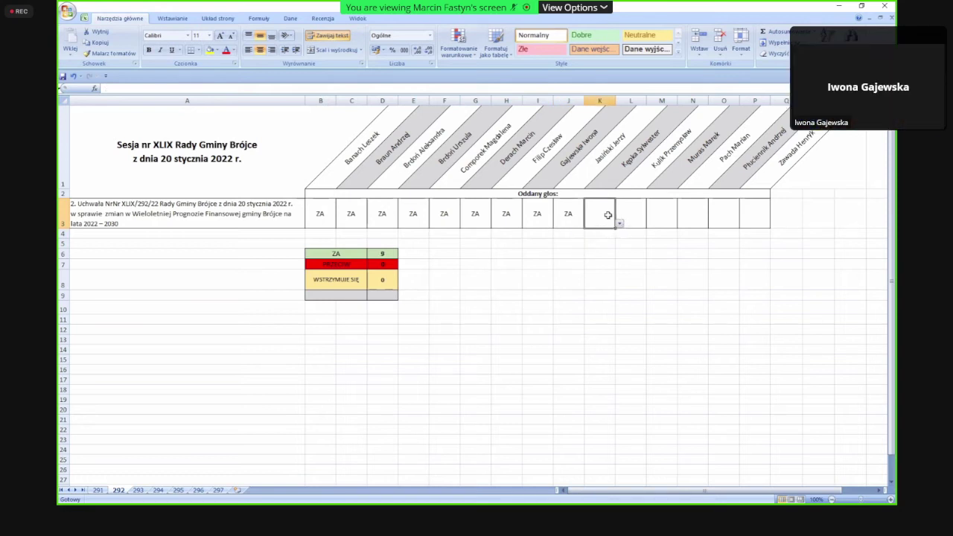
pyautogui.click(631, 215)
pyautogui.click(650, 223)
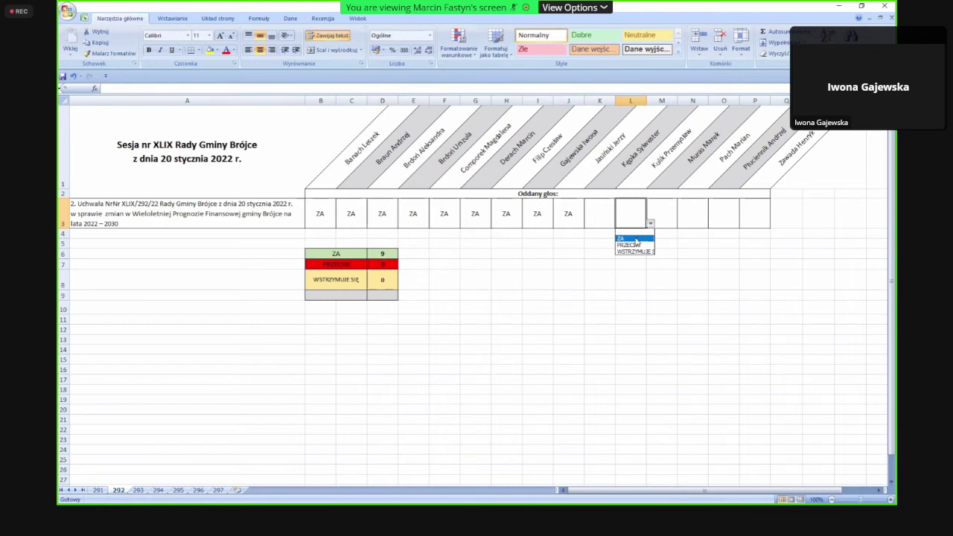
pyautogui.click(634, 239)
# - Enter ZA as the twelfth and thirteenth councillors' votes in M3 and N3 on sheet 292
pyautogui.click(665, 212)
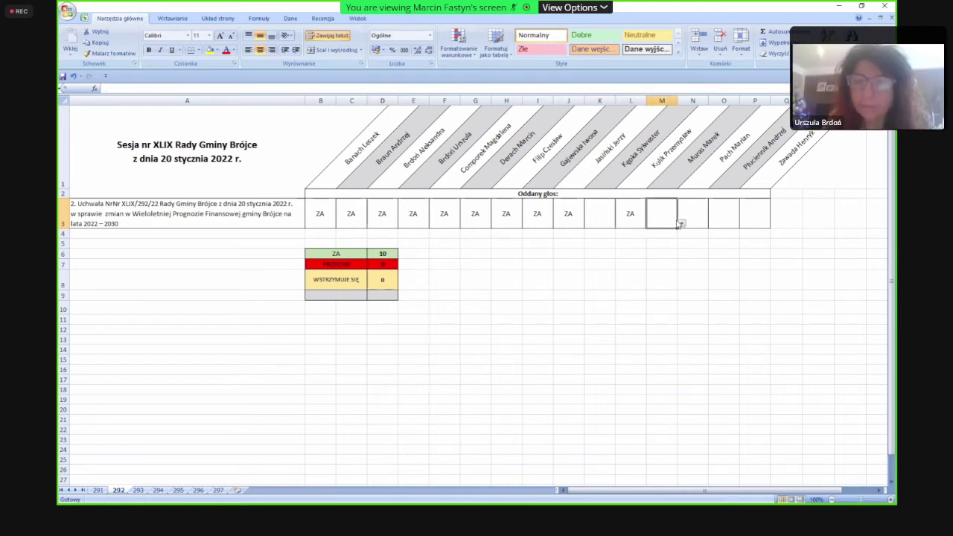
pyautogui.click(682, 225)
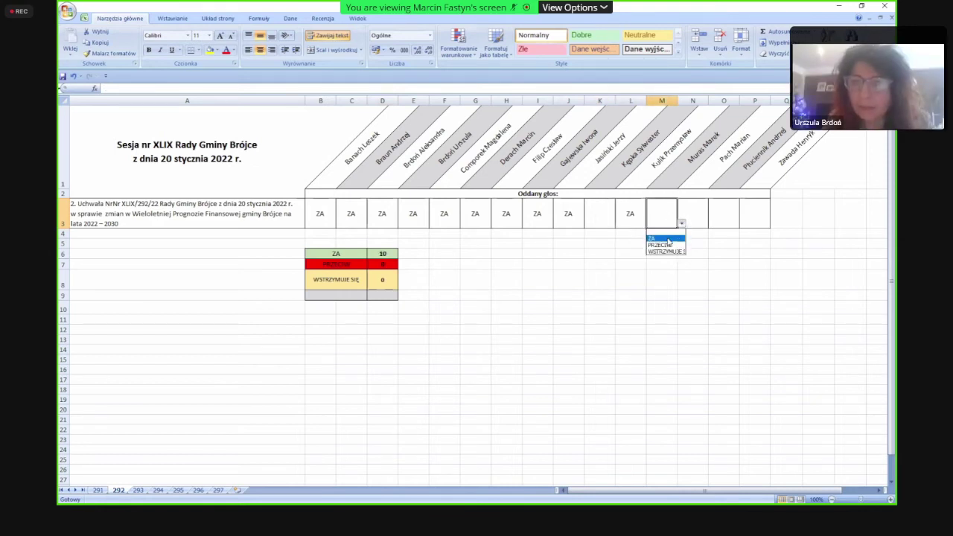
pyautogui.click(667, 238)
pyautogui.click(698, 220)
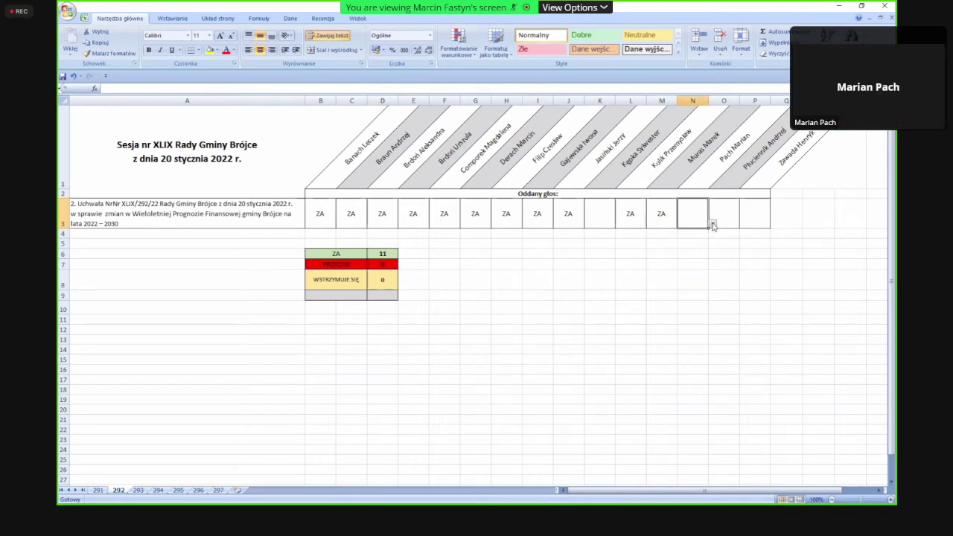
pyautogui.click(713, 224)
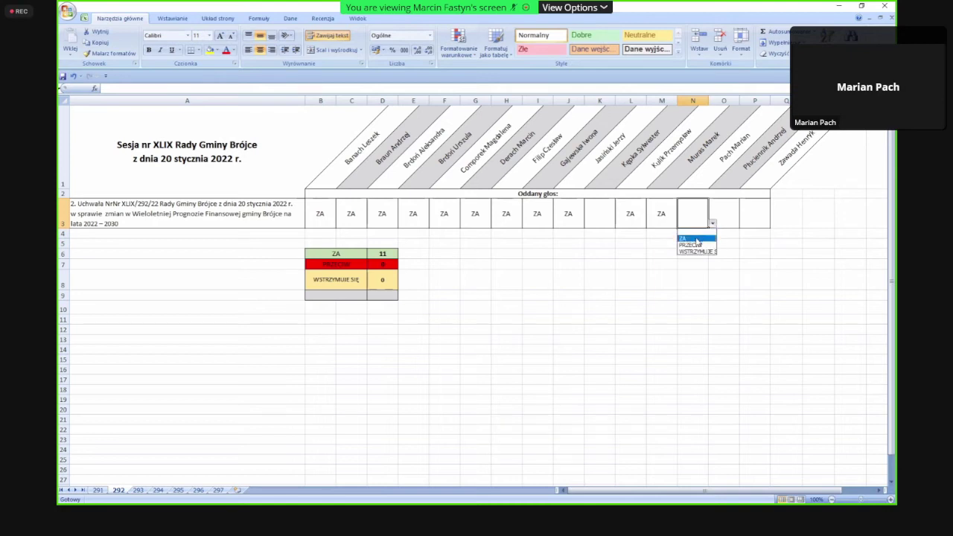
pyautogui.click(696, 239)
# - Enter ZA as the last two councillors' votes in O3 and P3 on sheet 292
pyautogui.click(727, 212)
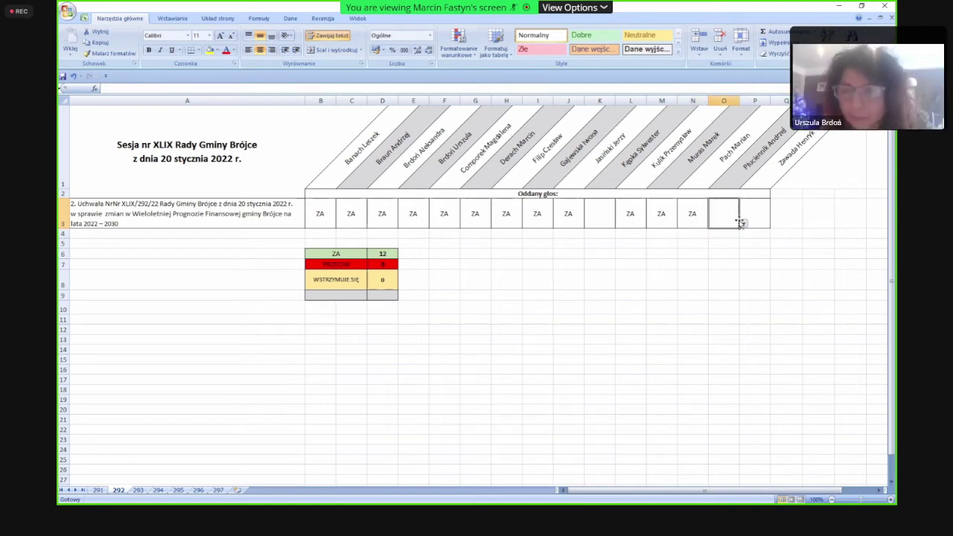
pyautogui.click(741, 222)
pyautogui.click(725, 233)
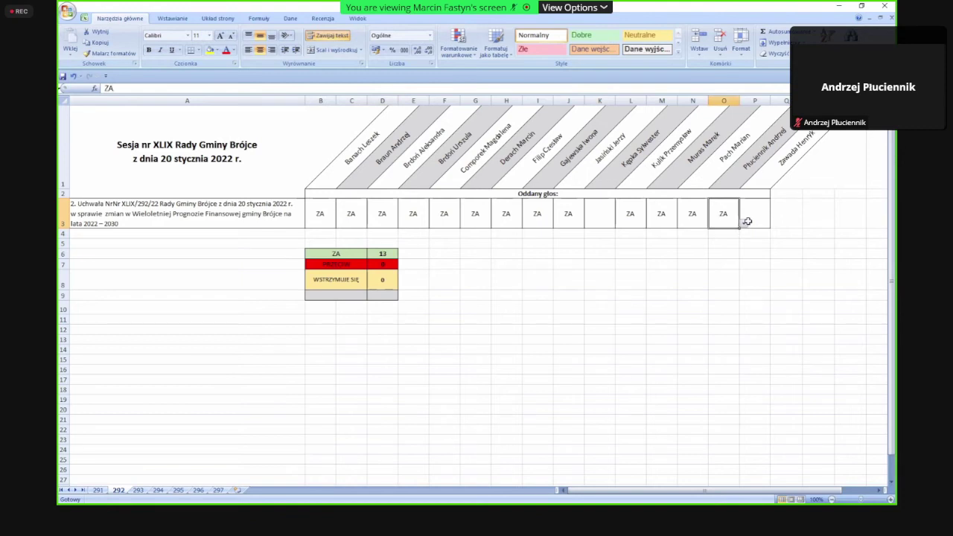
pyautogui.click(750, 219)
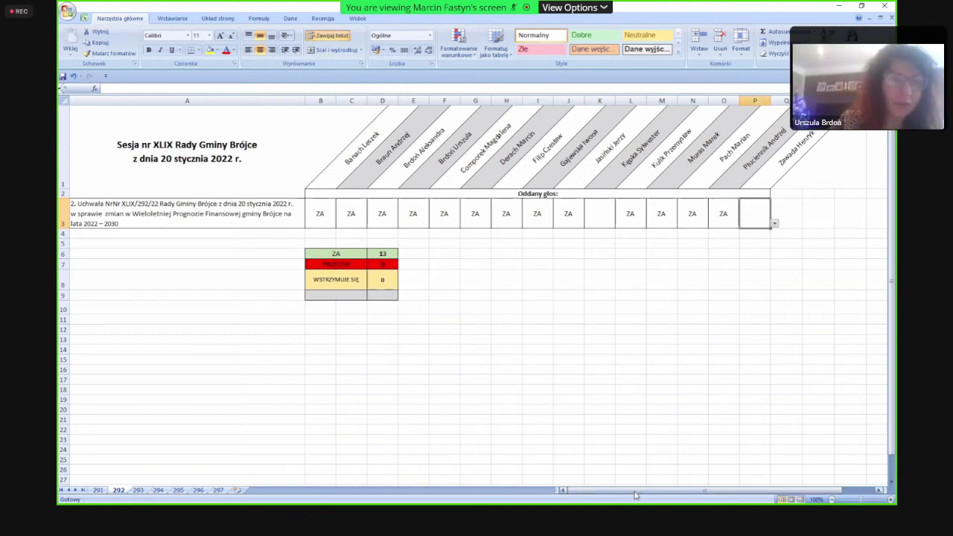
pyautogui.hscroll(2, 768, 227)
pyautogui.click(538, 223)
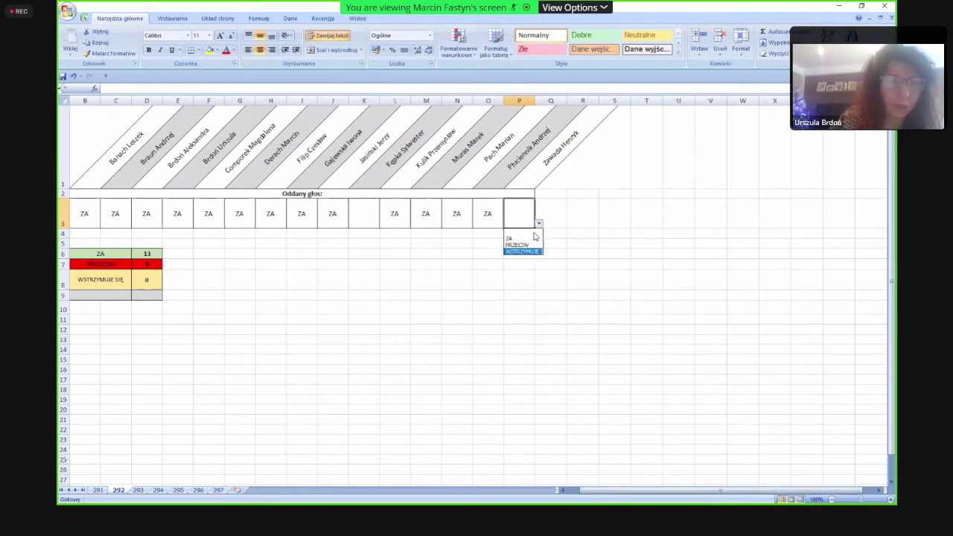
pyautogui.click(521, 228)
pyautogui.click(509, 305)
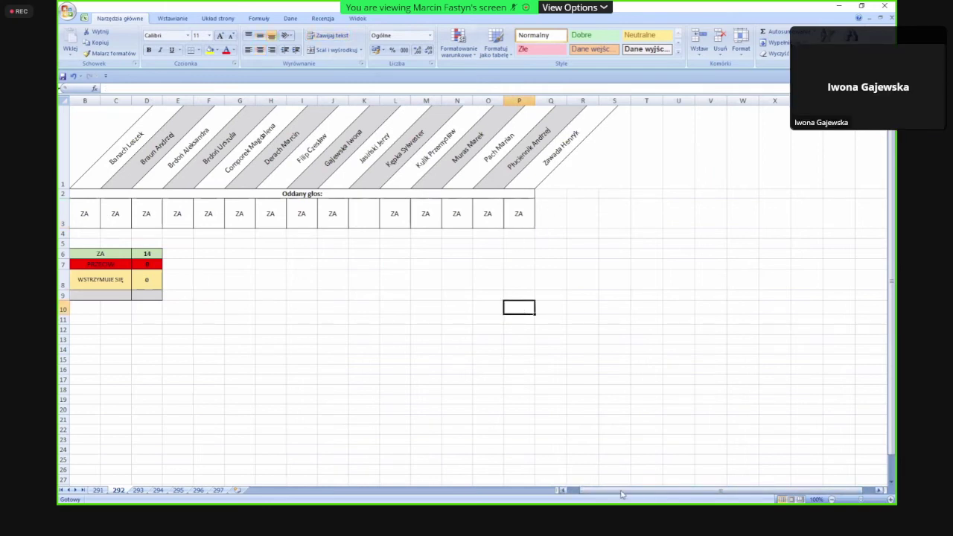
pyautogui.moveTo(622, 495); pyautogui.dragTo(605, 495)
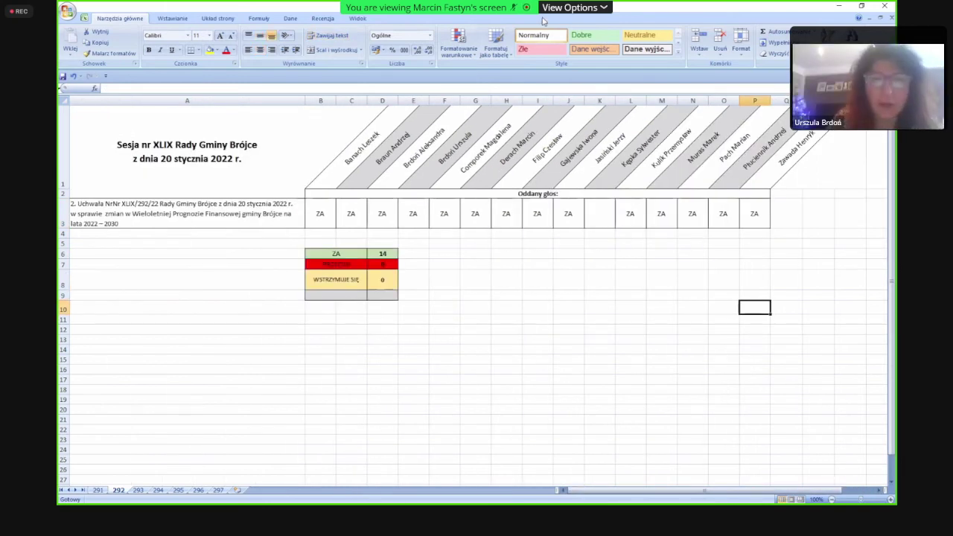